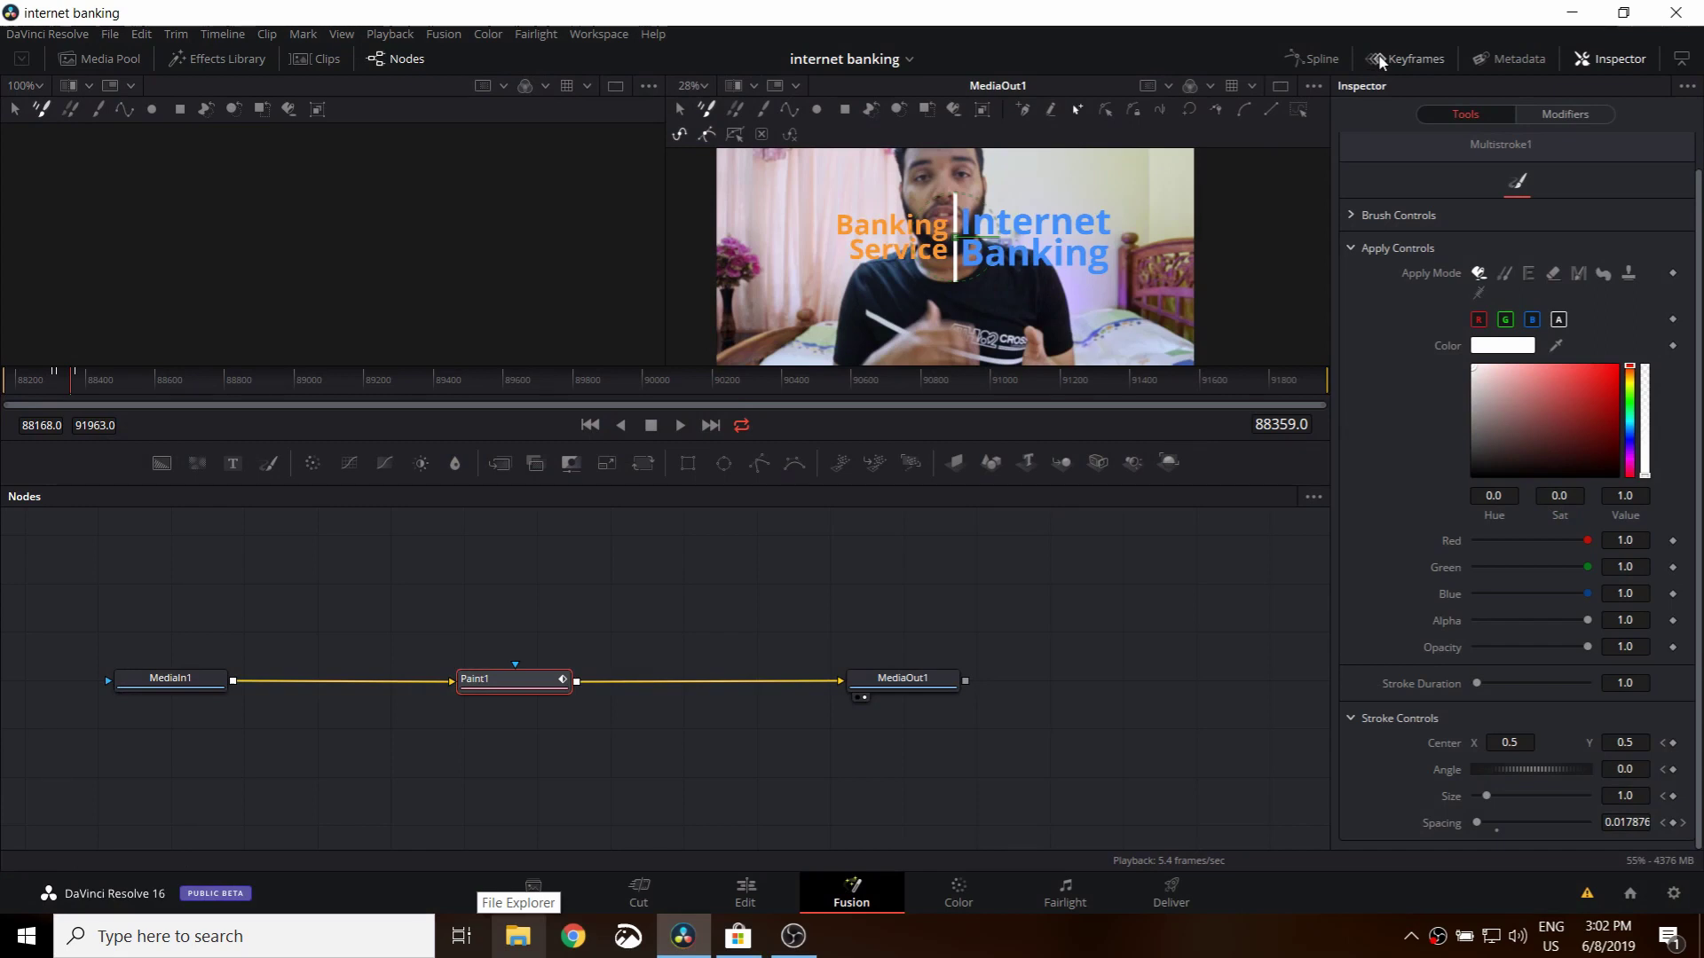
# - Go to the desktop to relaunch DaVinci Resolve and reach the YouTube projects list
pyautogui.press('super+d')
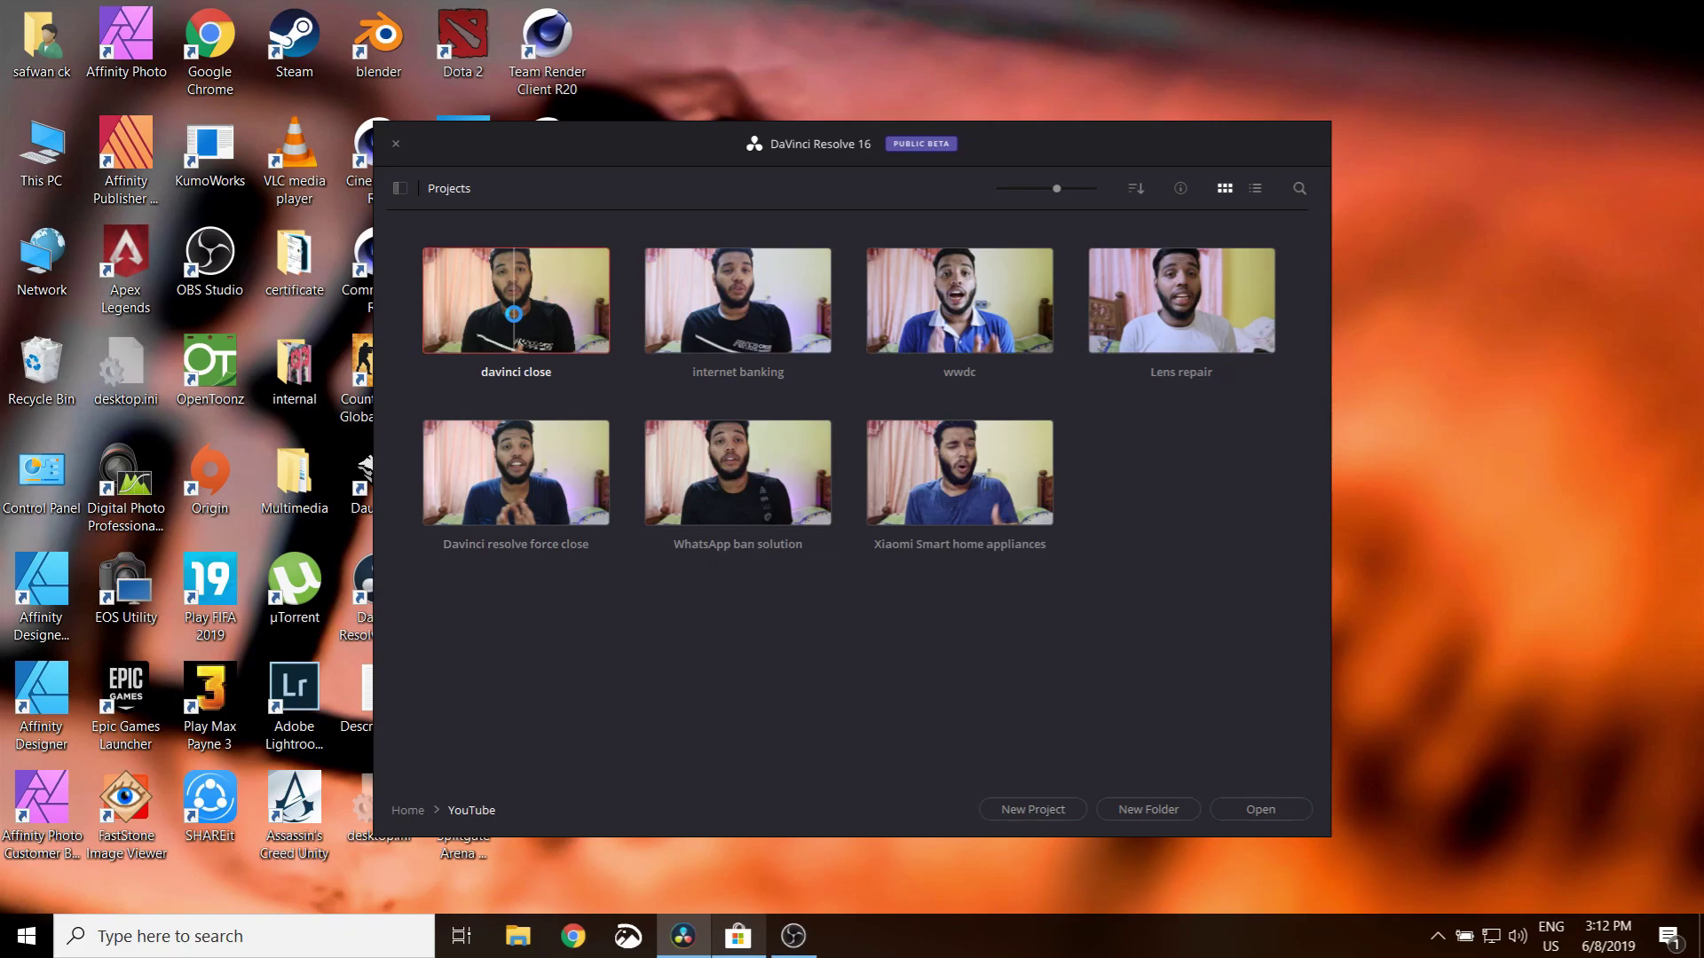
# - Load the 'davinci close' project and view its five-clip timeline on the Edit page
pyautogui.doubleClick(513, 314)
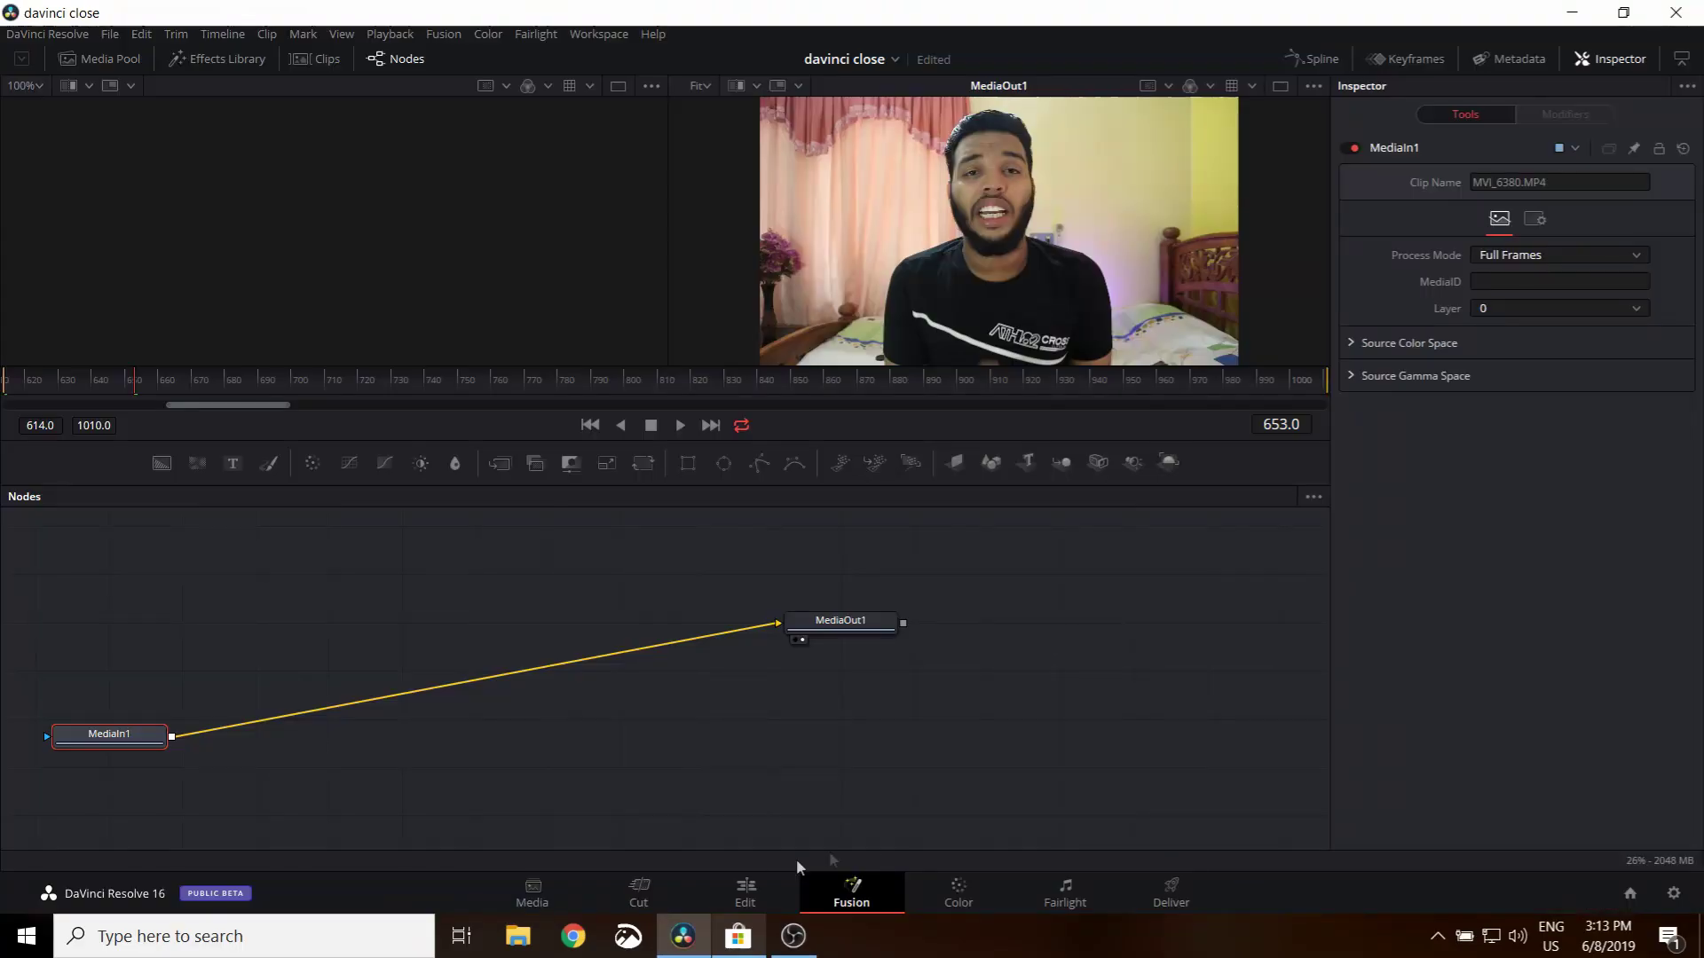
pyautogui.click(747, 890)
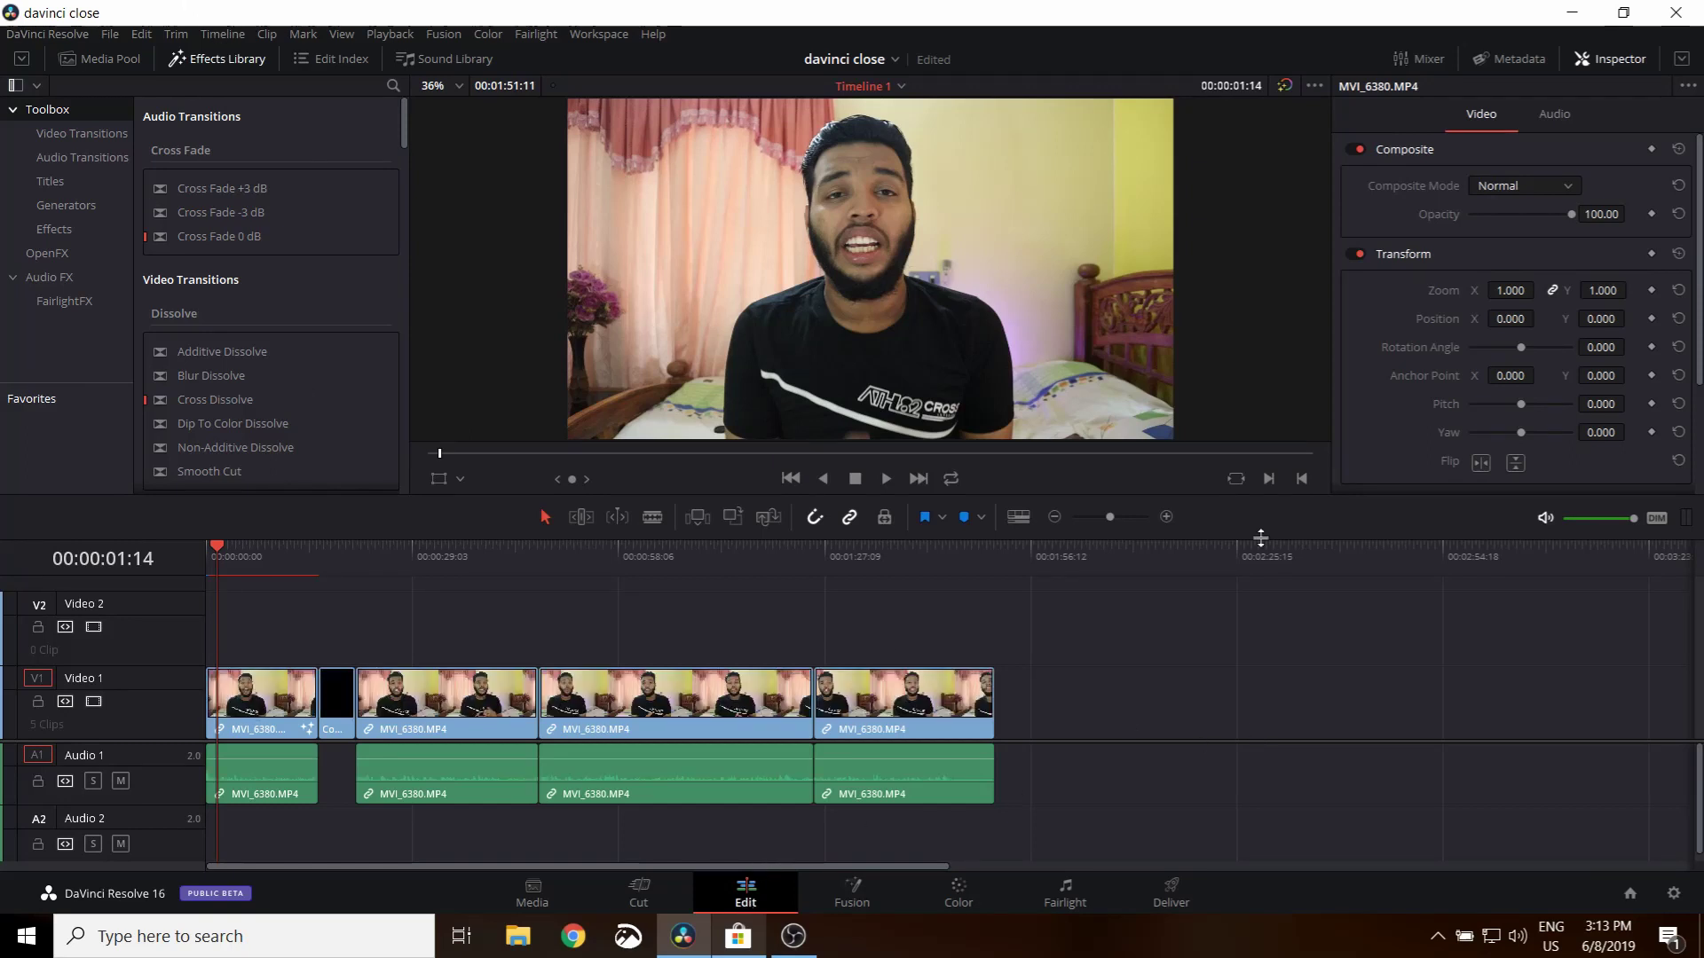
# - Return to the Project Manager and load the 'internet banking' project
pyautogui.click(1632, 894)
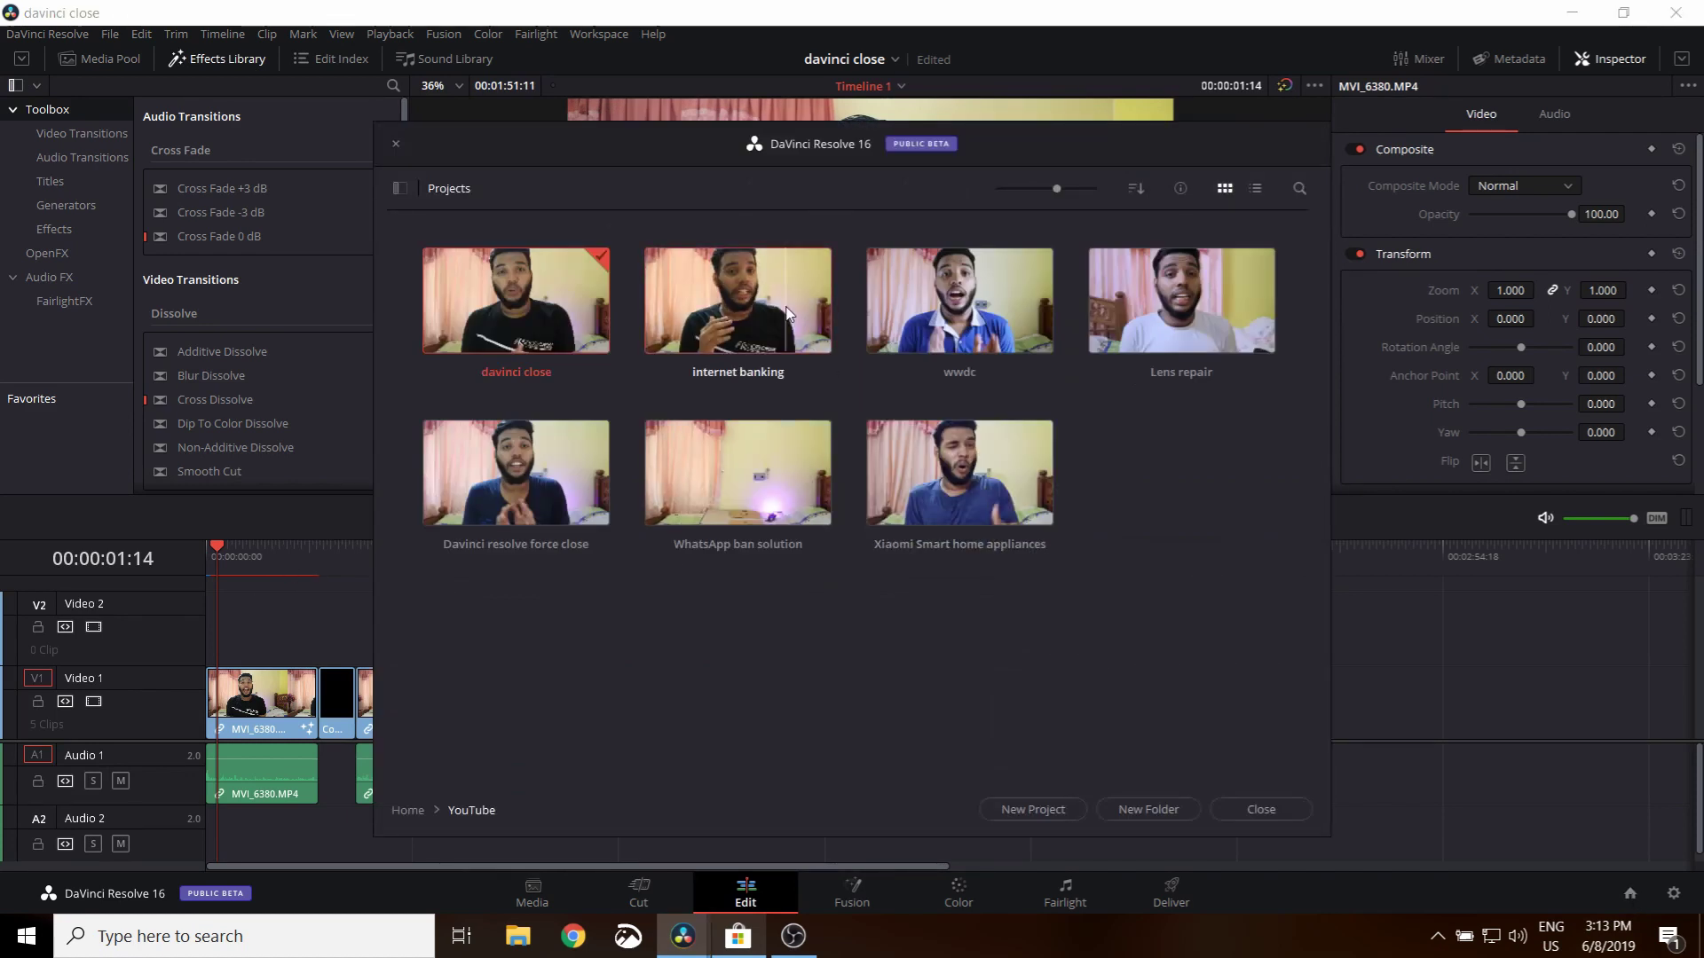
pyautogui.doubleClick(719, 309)
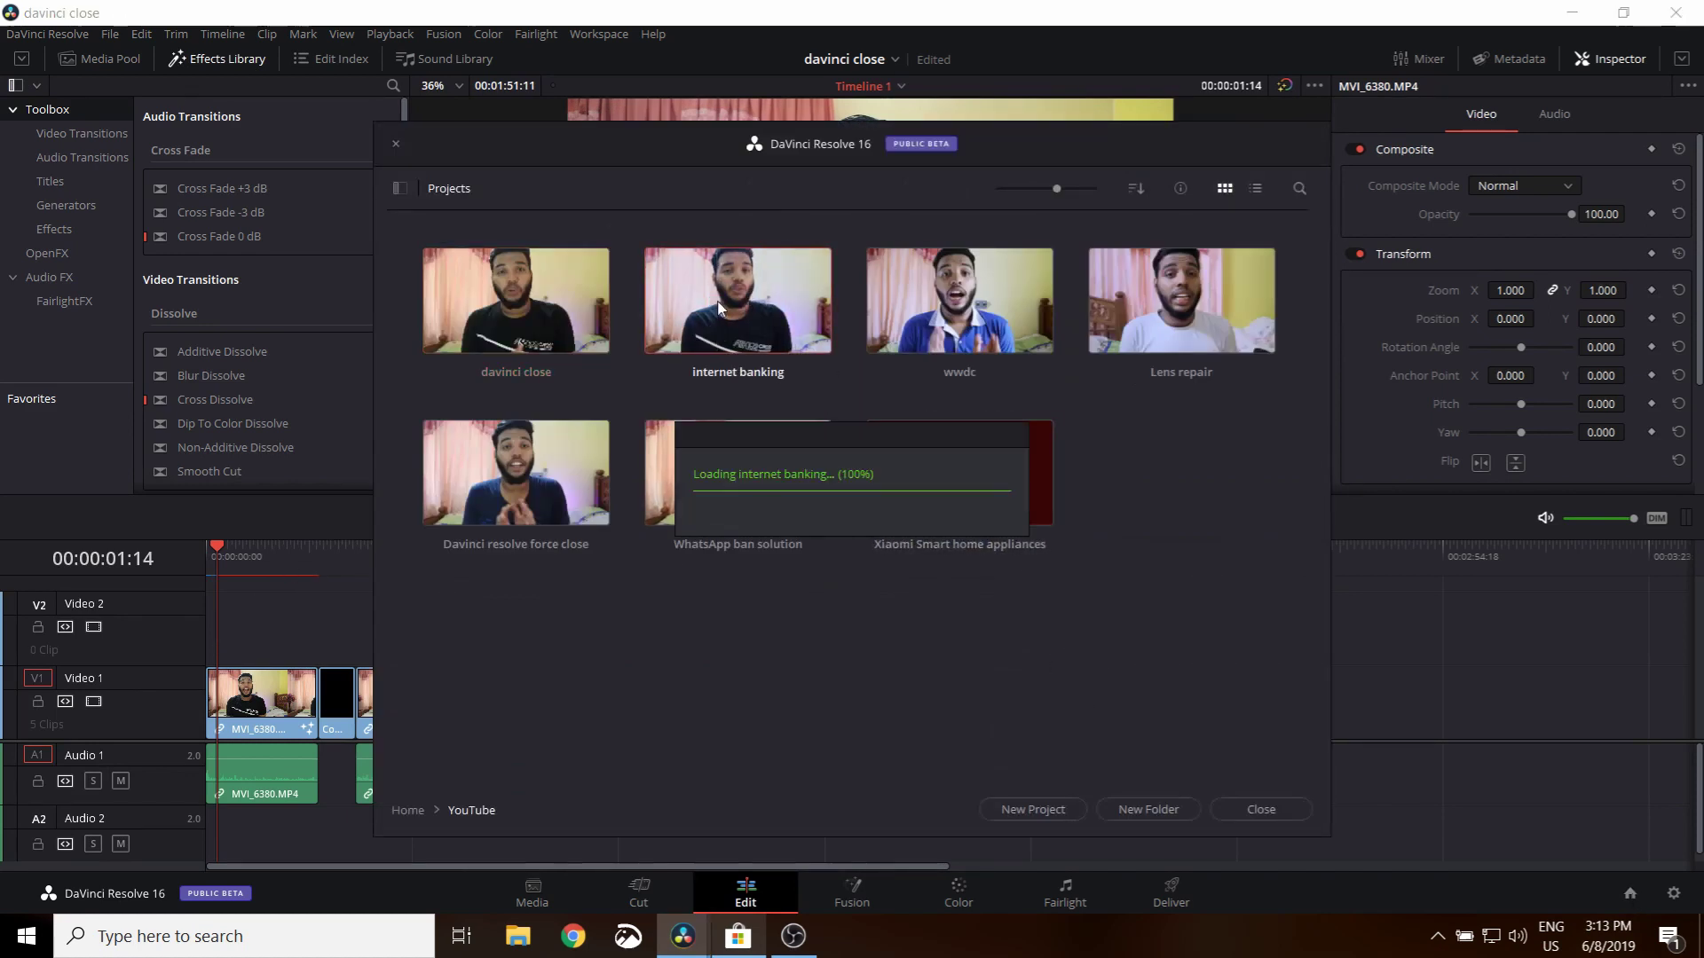